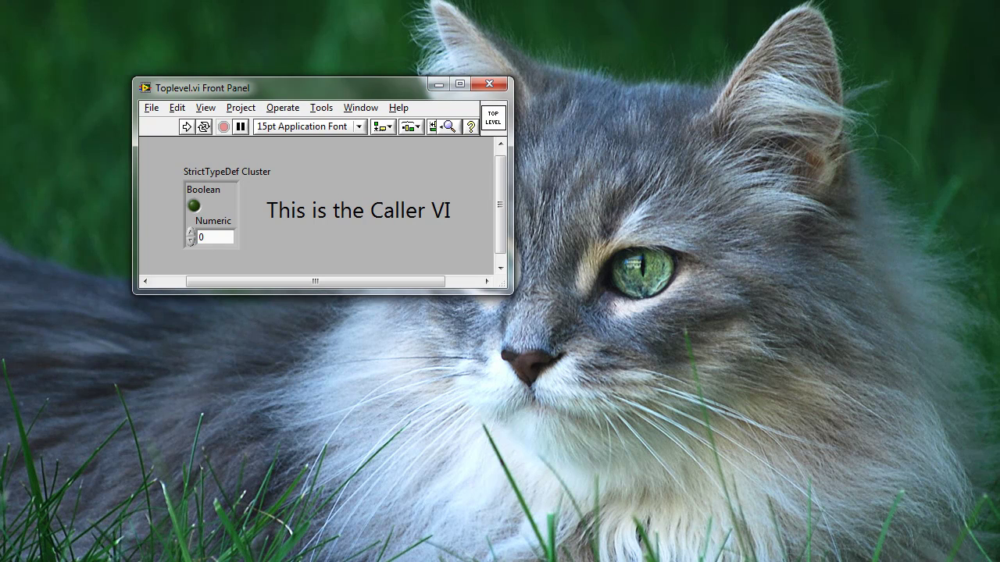
# - Open the Toplevel block diagram, then open SubVI from its node and show its connector pane
pyautogui.click(360, 107)
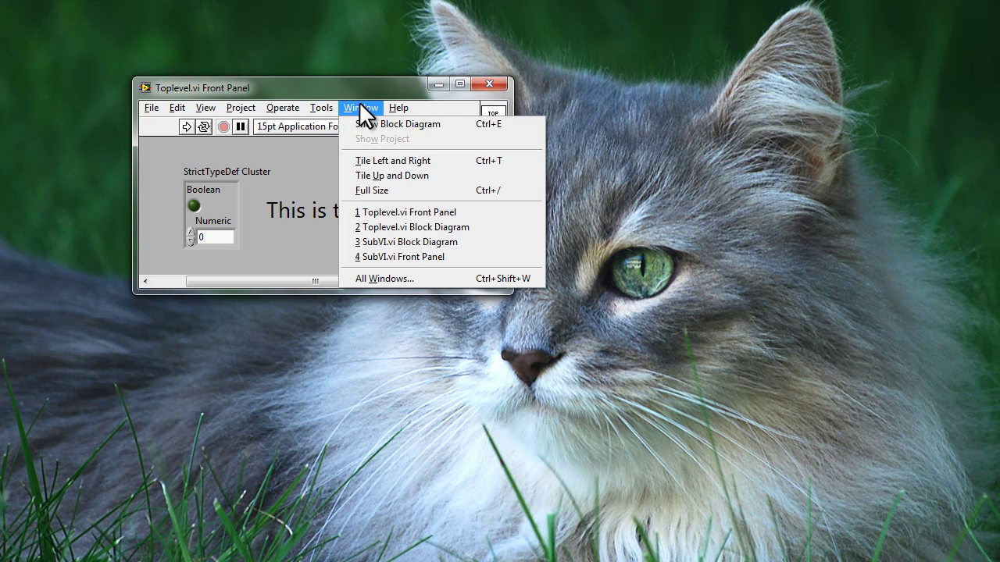
pyautogui.click(370, 119)
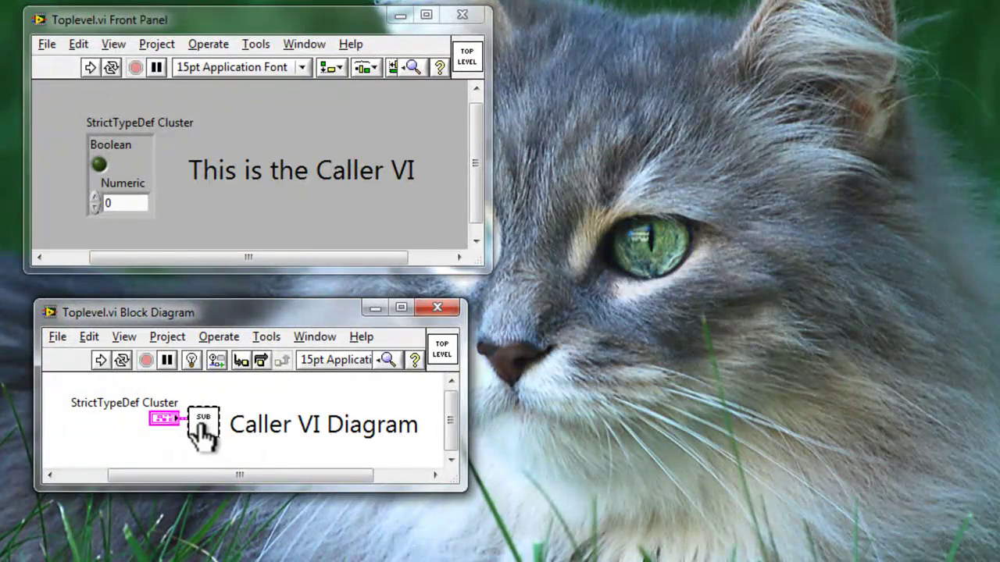
pyautogui.doubleClick(201, 425)
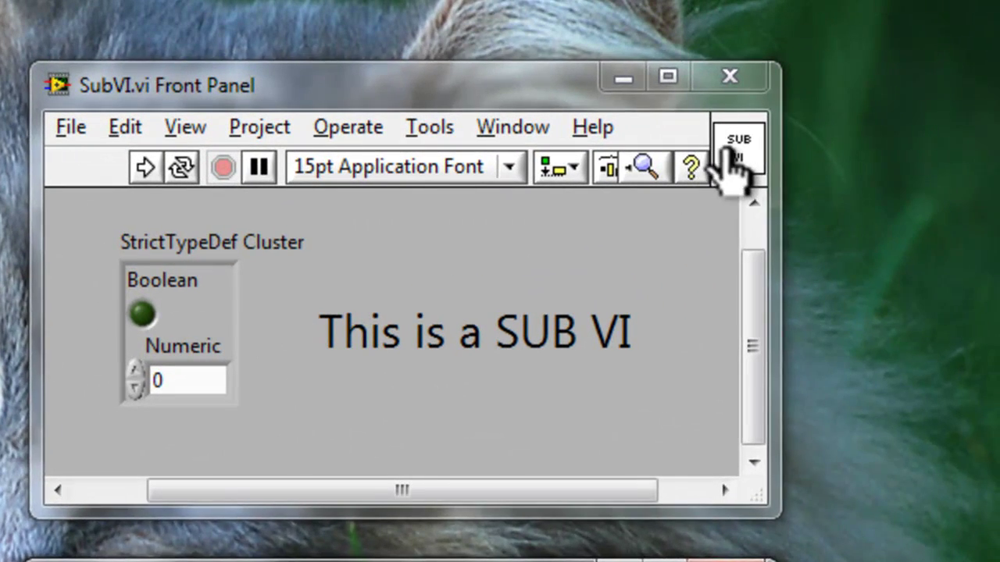
pyautogui.rightClick(734, 164)
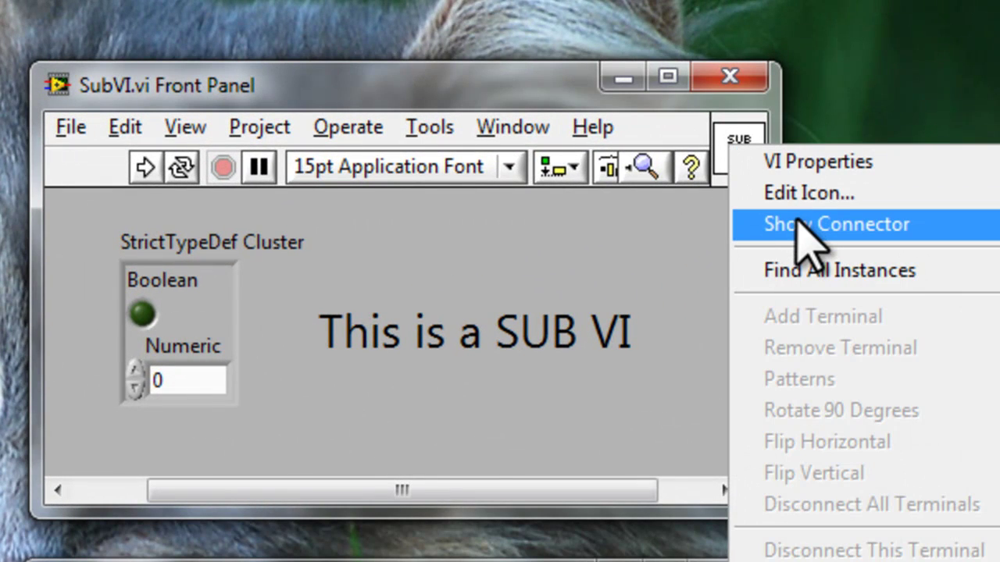
pyautogui.click(742, 225)
# - Place a System Boolean checkbox on the SubVI front panel
pyautogui.rightClick(474, 236)
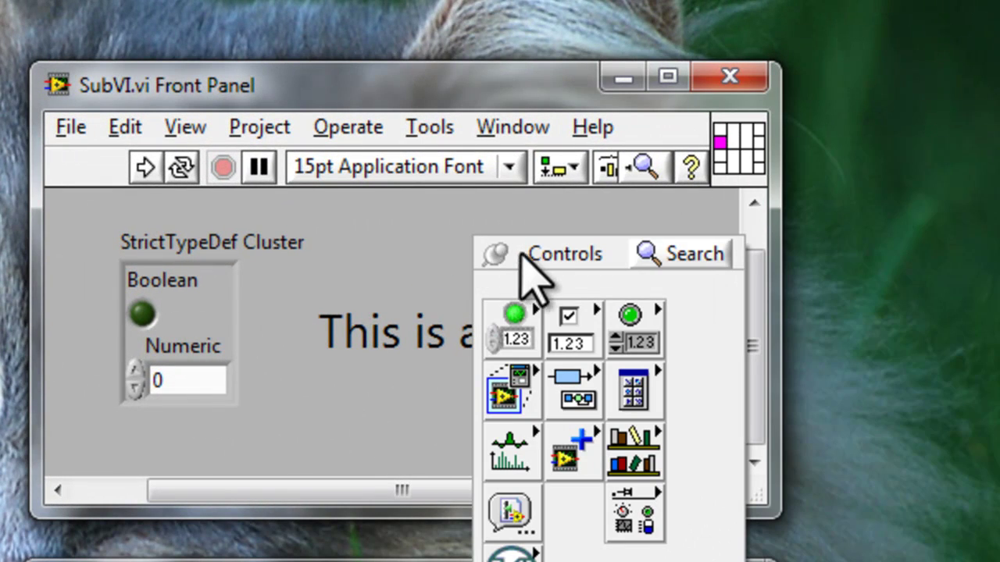
pyautogui.moveTo(569, 320)
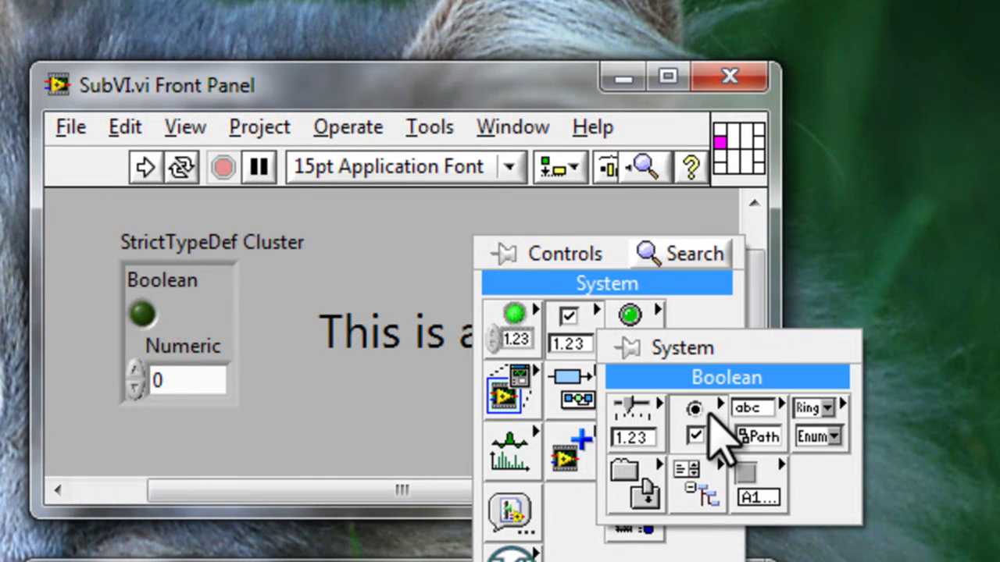
pyautogui.moveTo(724, 430)
pyautogui.click(806, 558)
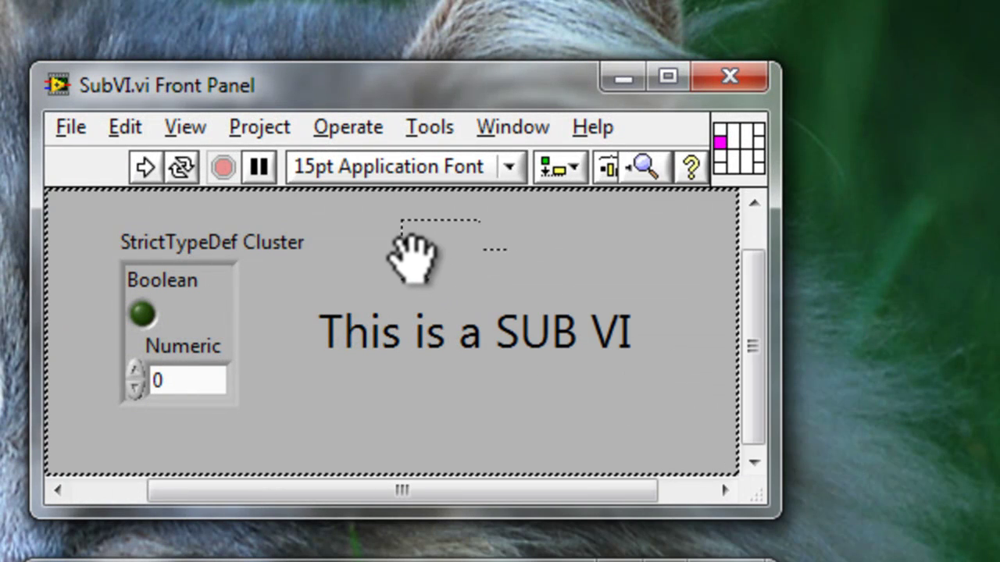
pyautogui.click(422, 270)
pyautogui.click(426, 274)
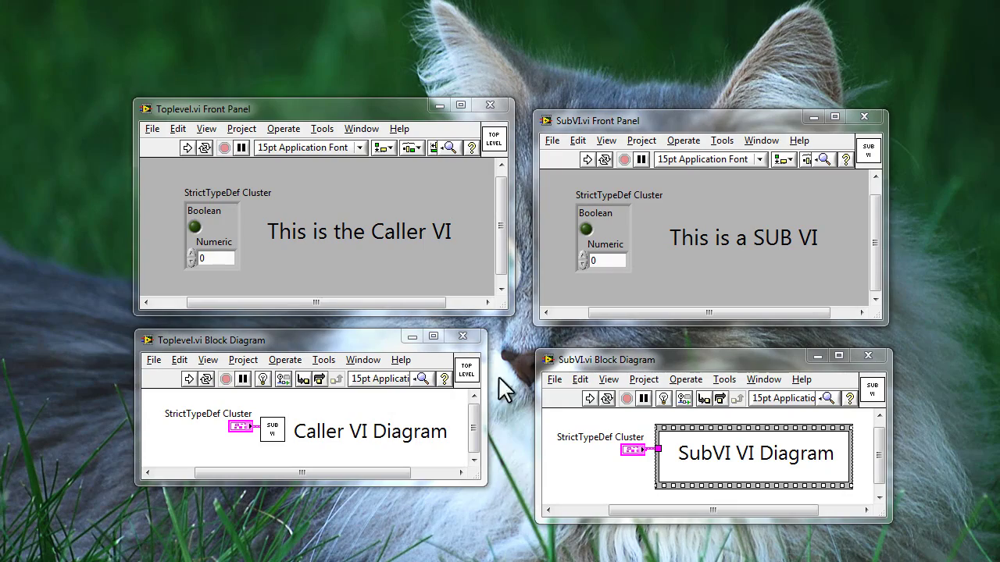
# - Enable Separate compiled code from source file in Toplevel.vi's VI Properties
pyautogui.rightClick(504, 142)
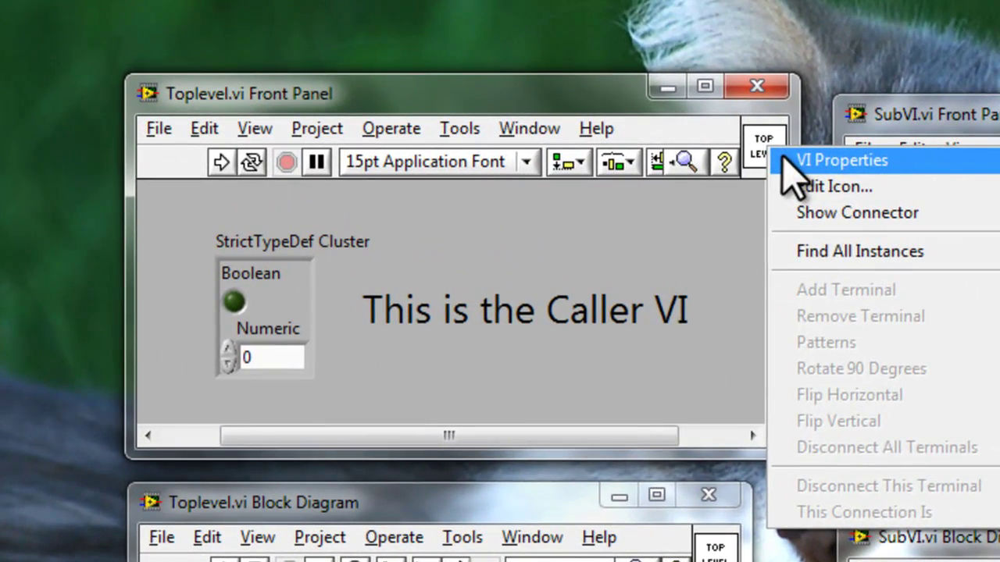
pyautogui.click(603, 150)
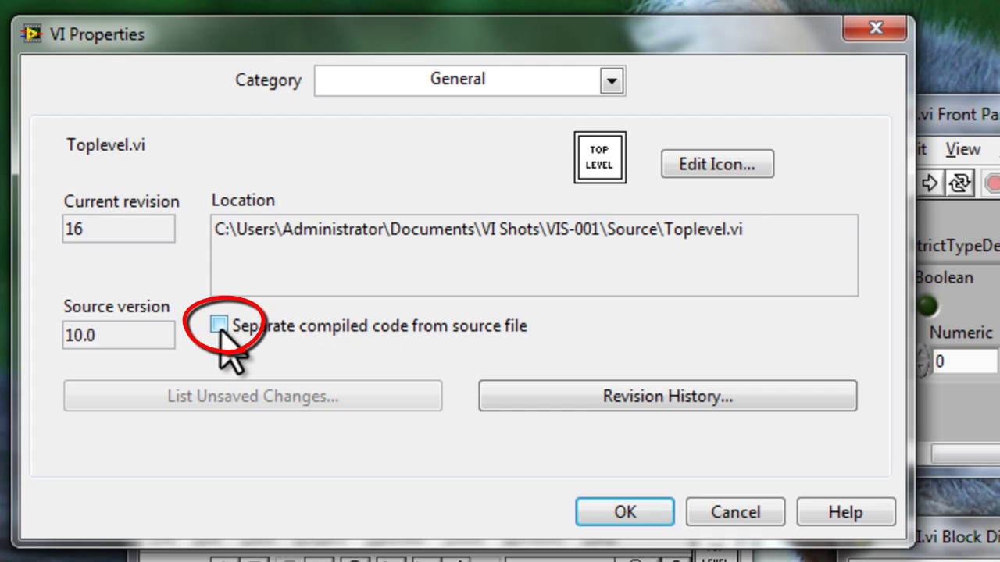
pyautogui.click(219, 326)
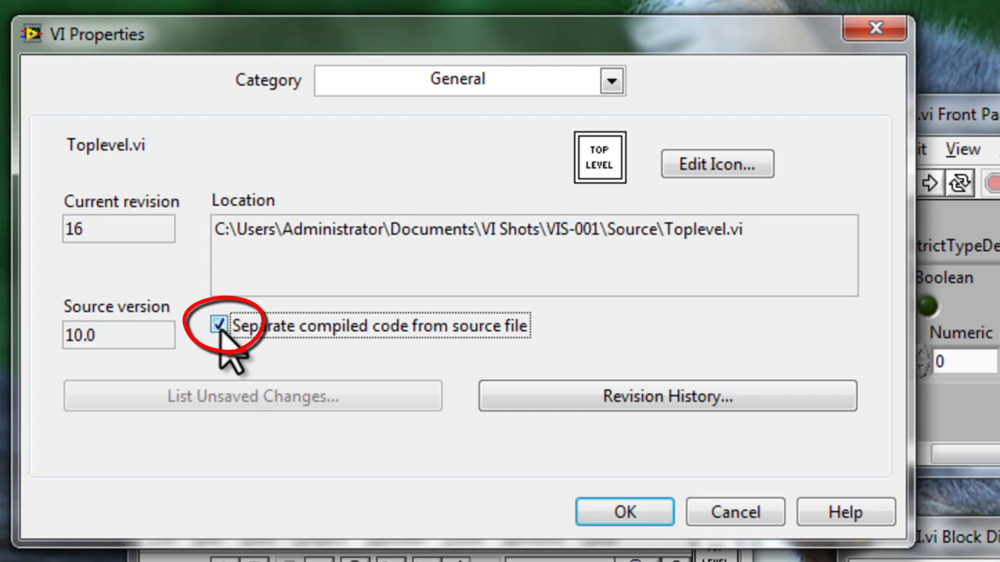
pyautogui.click(611, 517)
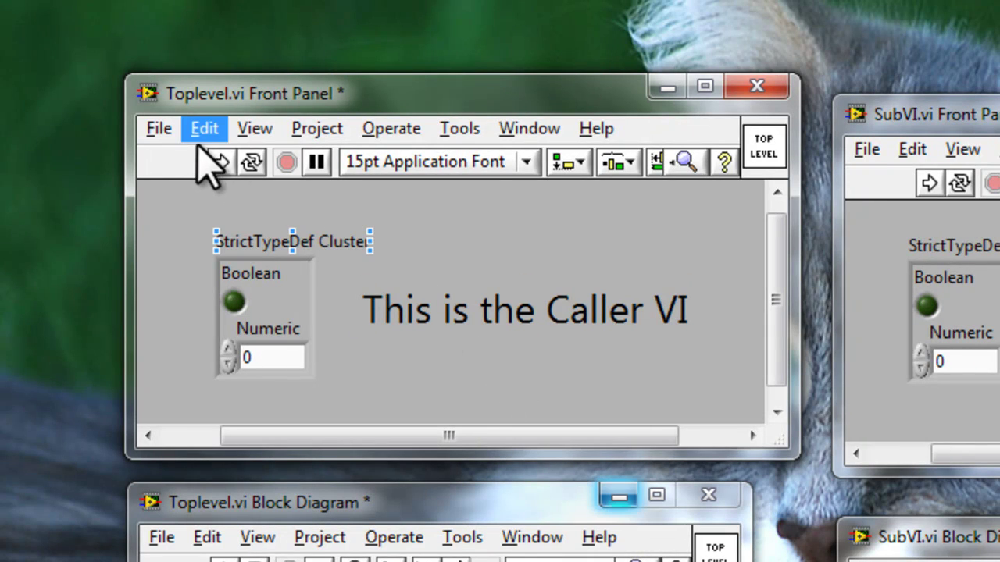
# - Save Toplevel.vi
pyautogui.click(160, 130)
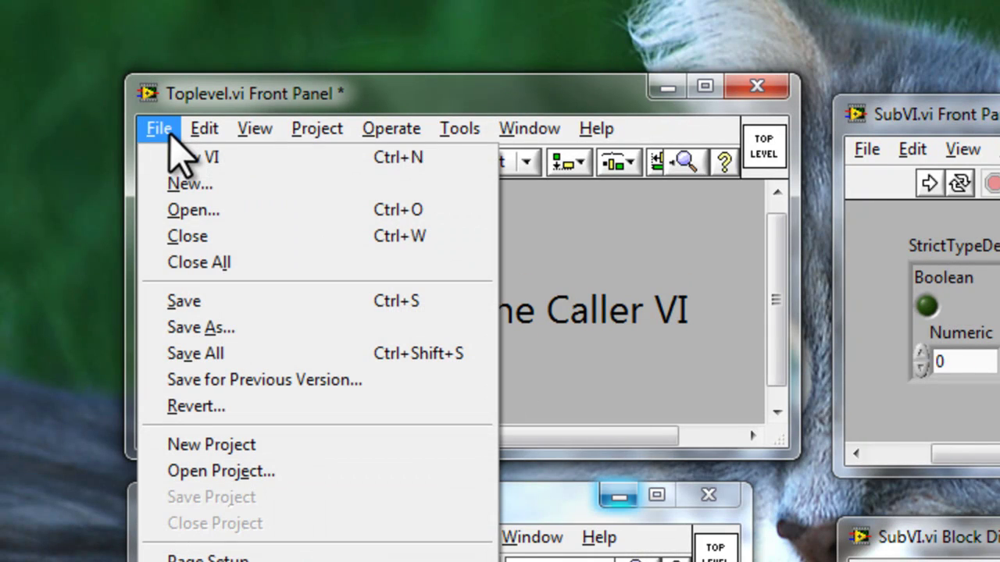
pyautogui.click(211, 303)
pyautogui.click(621, 328)
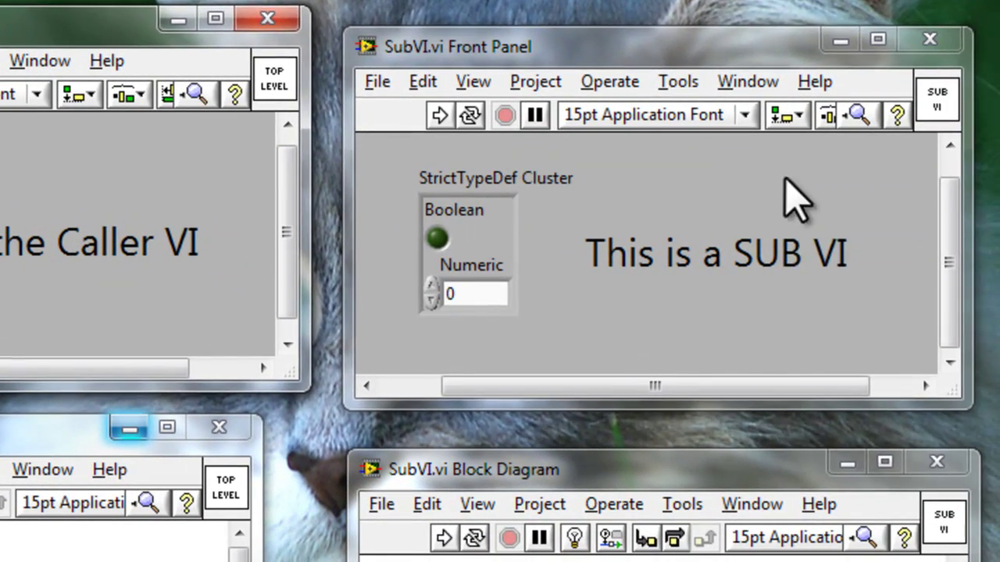
# - Add a System Boolean checkbox to the SubVI front panel and show its connector pane
pyautogui.rightClick(792, 196)
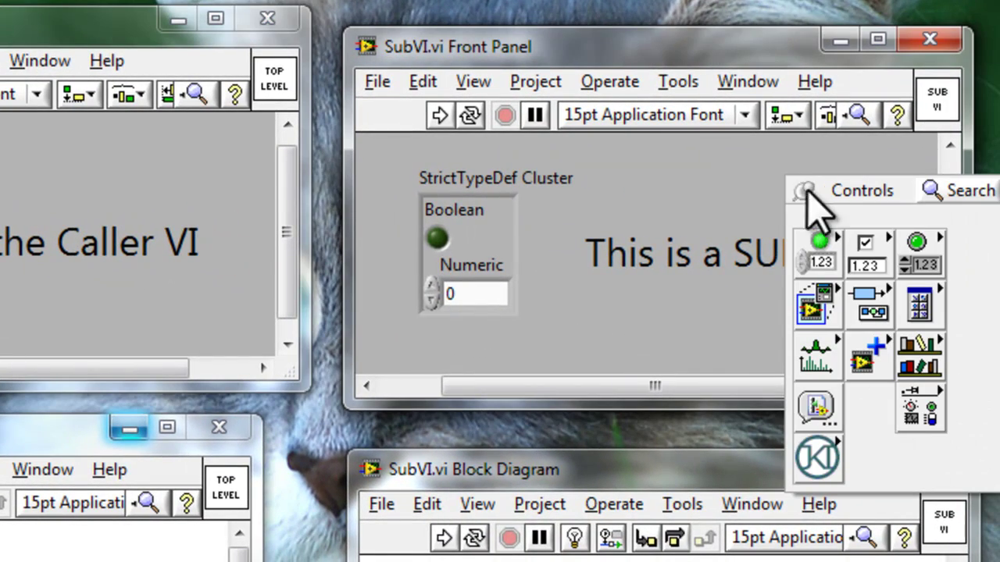
pyautogui.moveTo(851, 266)
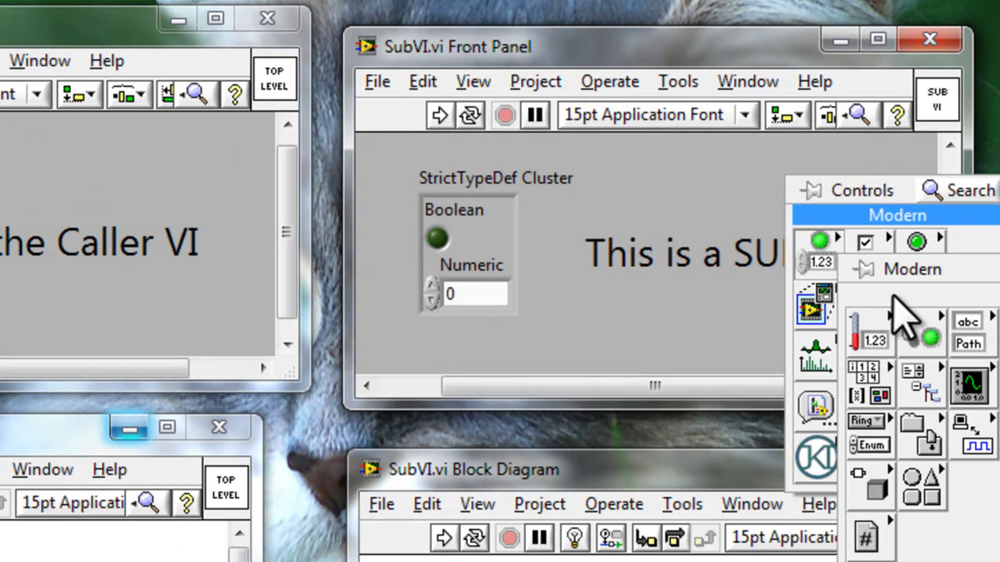
pyautogui.moveTo(867, 244)
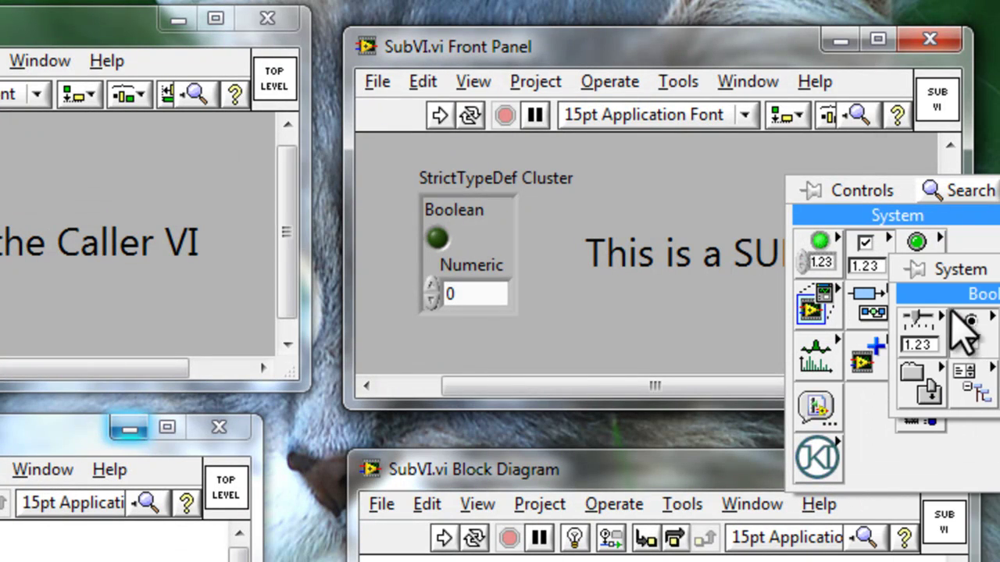
pyautogui.click(971, 342)
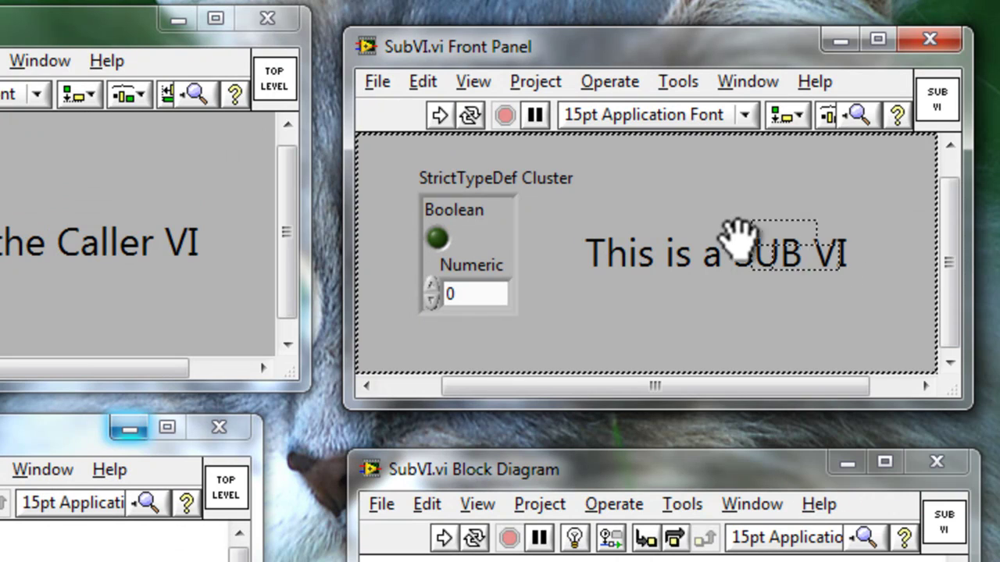
pyautogui.click(650, 184)
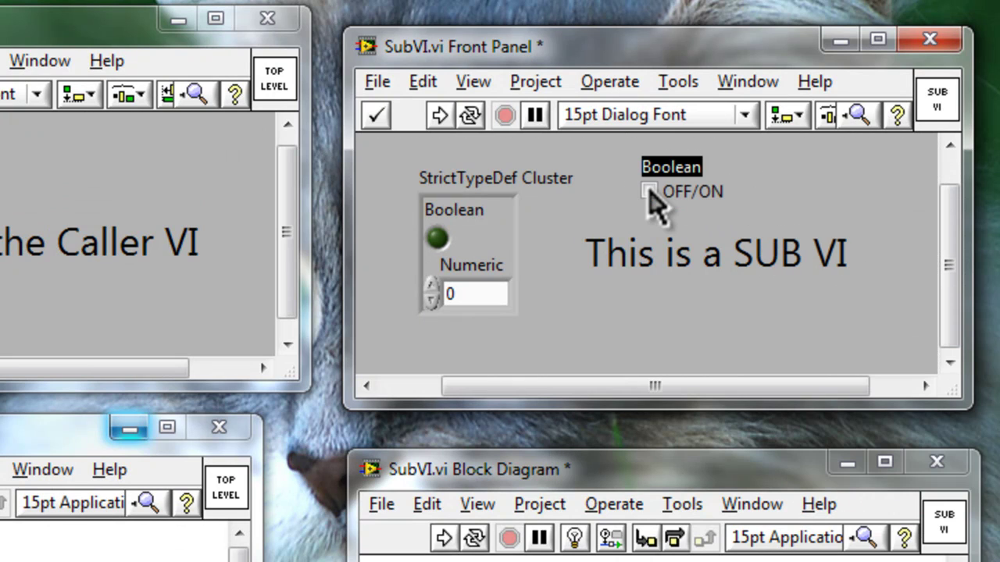
pyautogui.rightClick(935, 111)
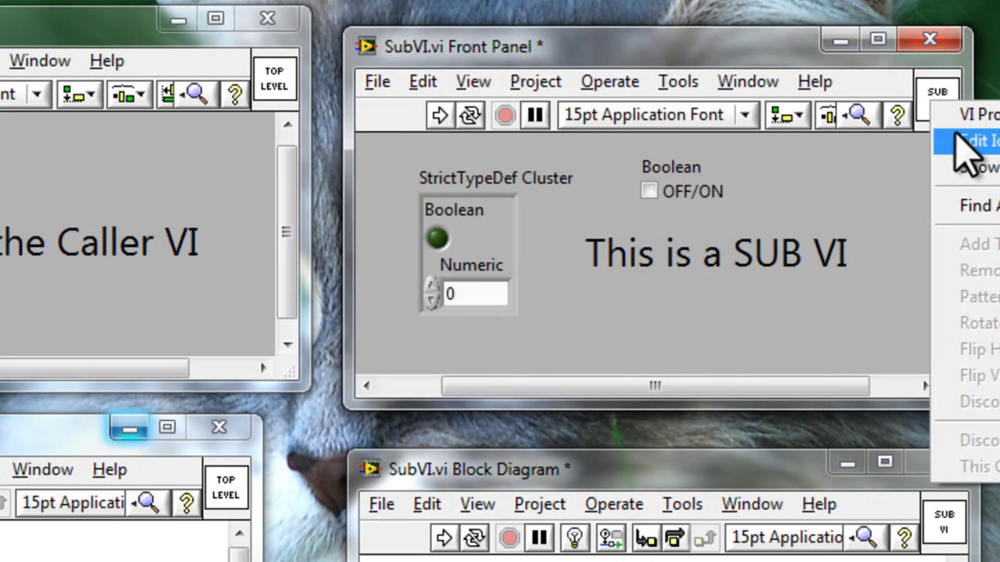
pyautogui.click(964, 166)
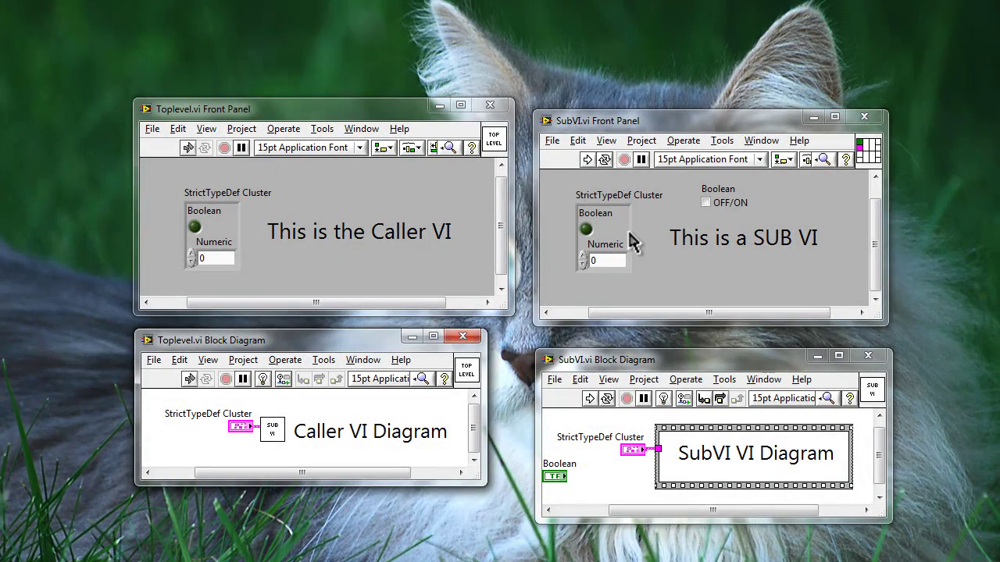
# - Open the StrictTypeDef Cluster typedef, copy its LED as Boolean 2, and apply the changes
pyautogui.click(631, 242)
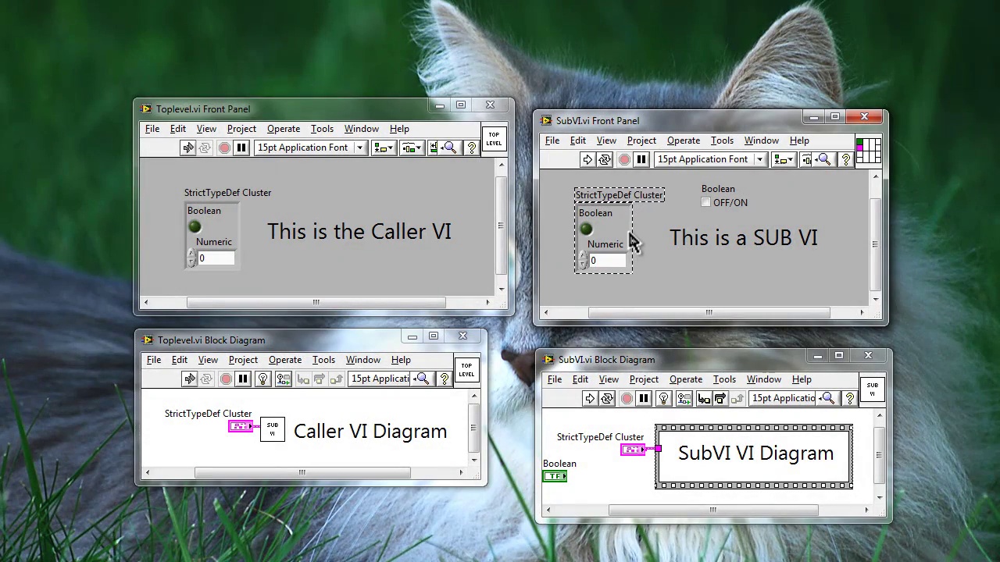
pyautogui.rightClick(631, 233)
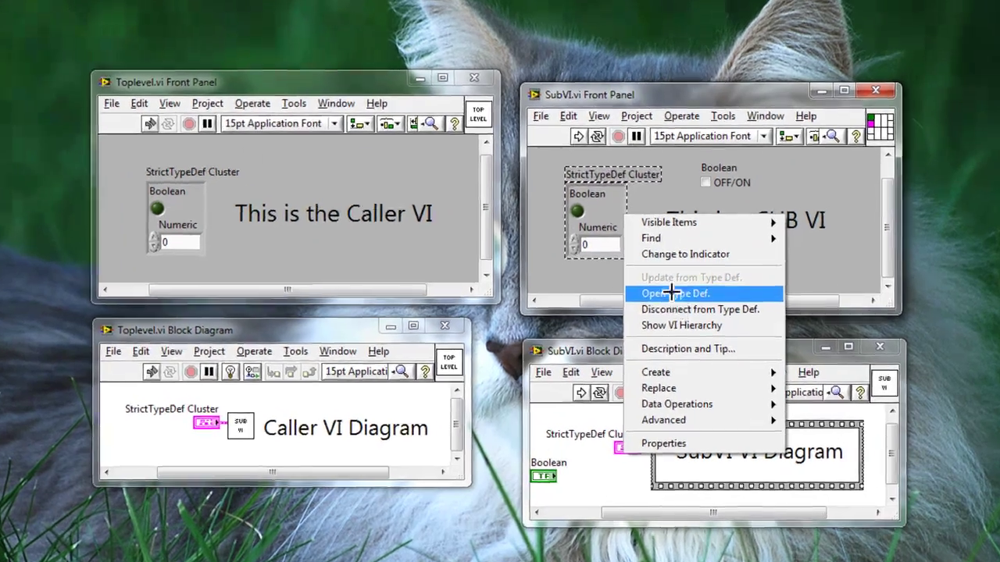
pyautogui.click(674, 307)
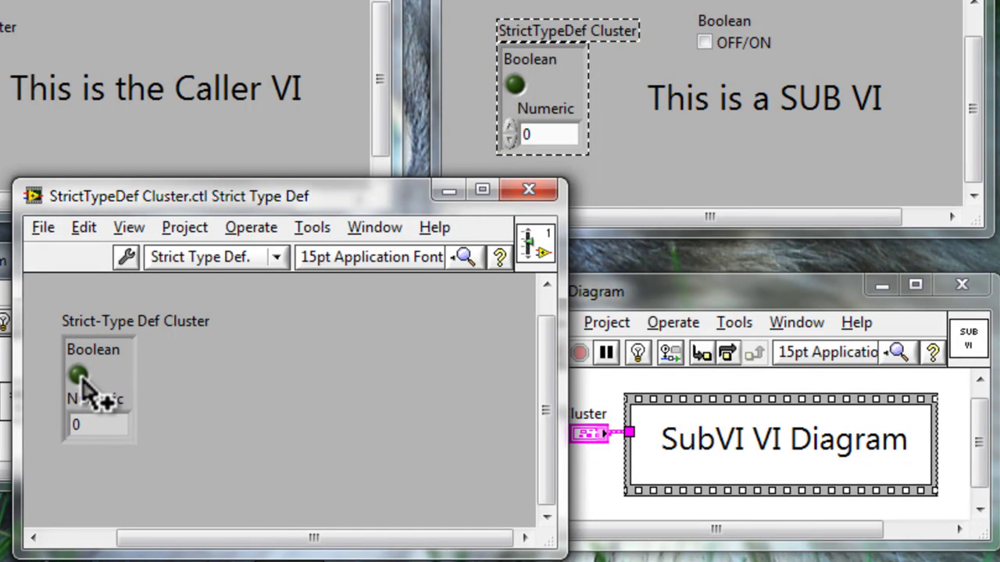
pyautogui.moveTo(82, 383); pyautogui.dragTo(109, 371)
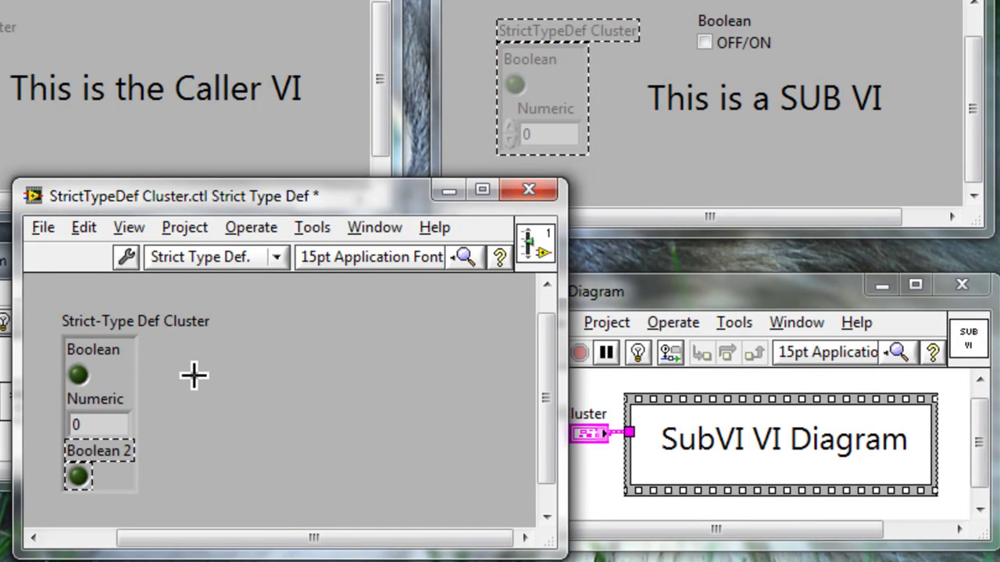
pyautogui.click(43, 227)
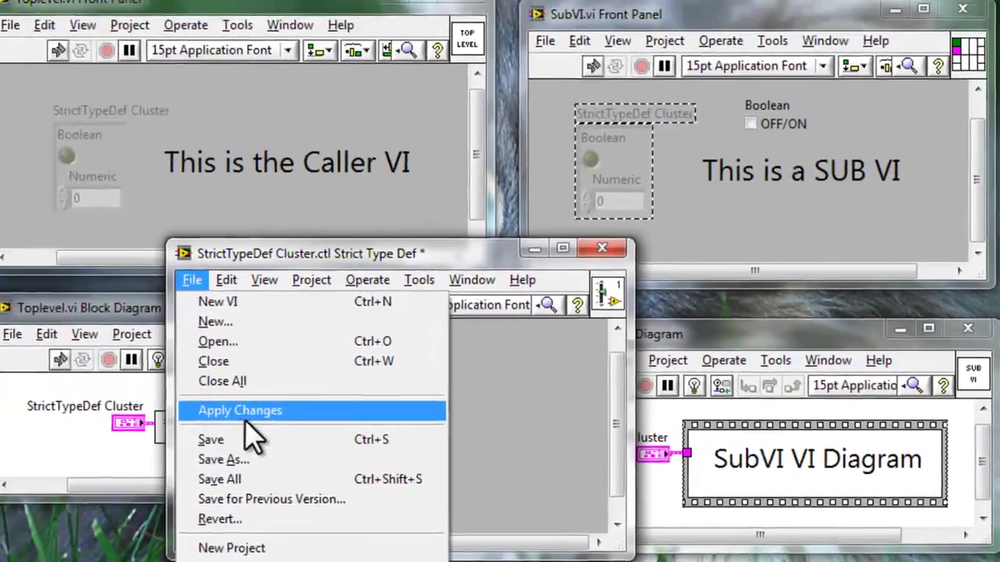
pyautogui.click(109, 384)
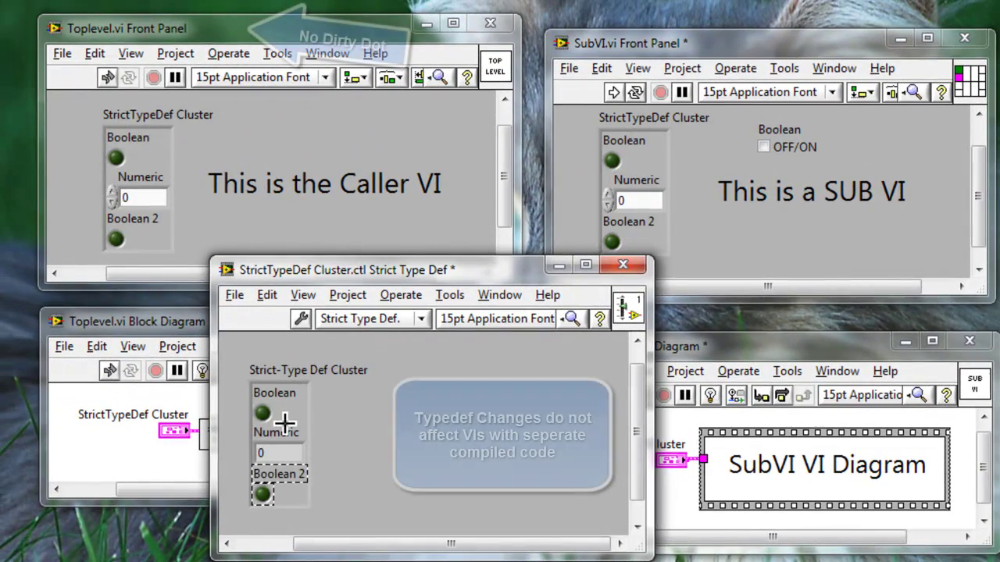
pyautogui.click(373, 412)
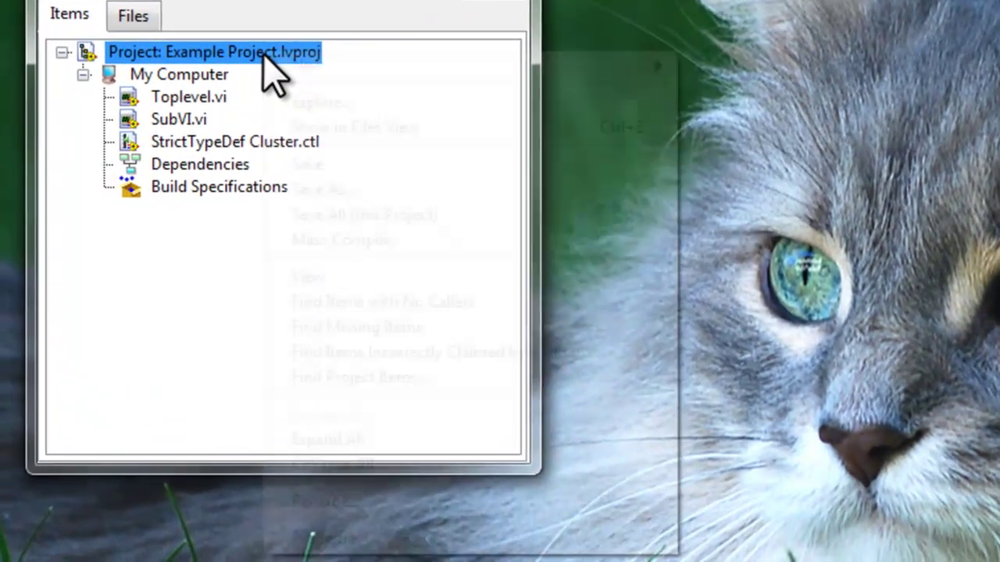
# - Mark Toplevel.vi, SubVI.vi and StrictTypeDef Cluster.ctl for separate compiled code via project Properties
pyautogui.rightClick(243, 144)
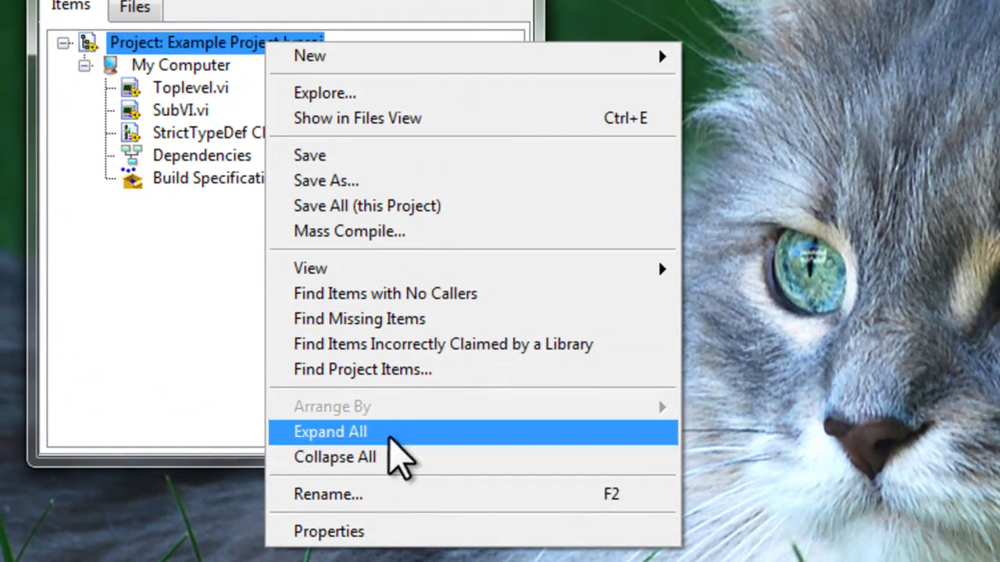
pyautogui.click(391, 533)
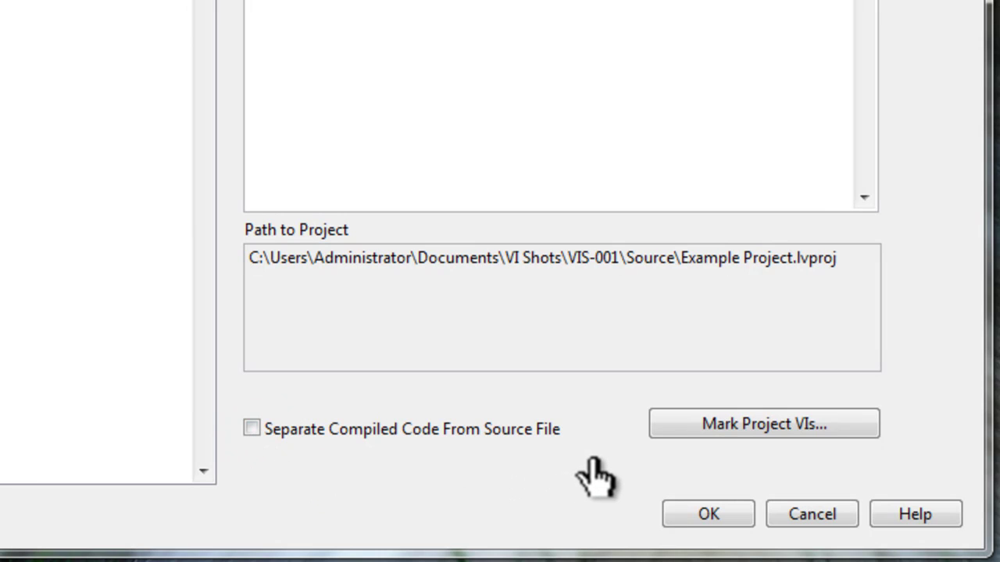
pyautogui.click(684, 442)
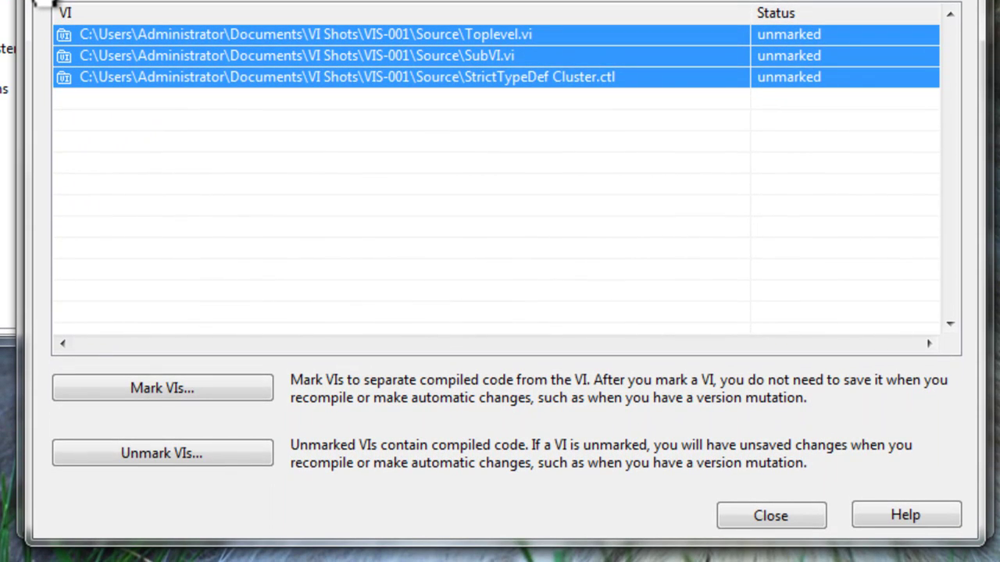
pyautogui.click(193, 400)
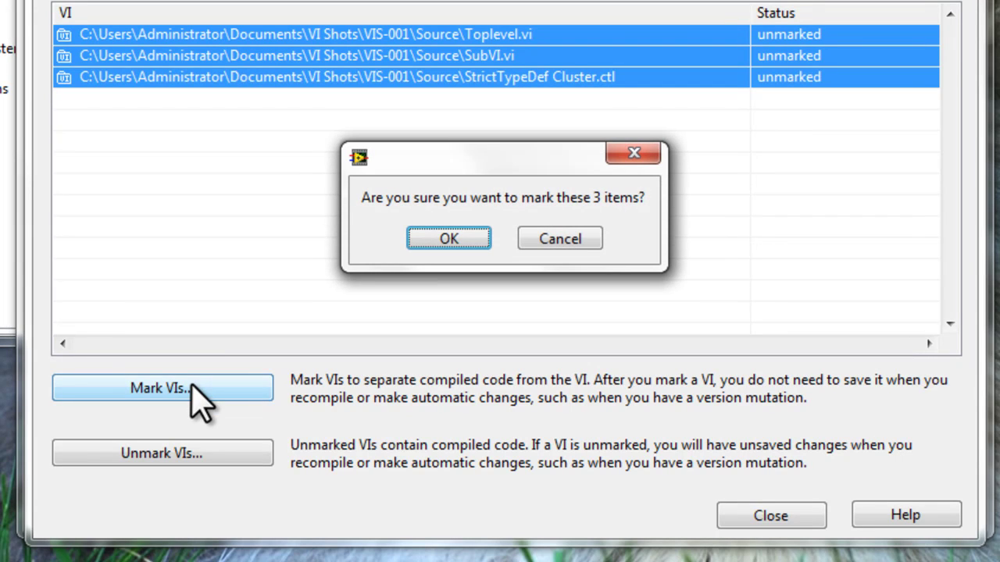
pyautogui.click(433, 239)
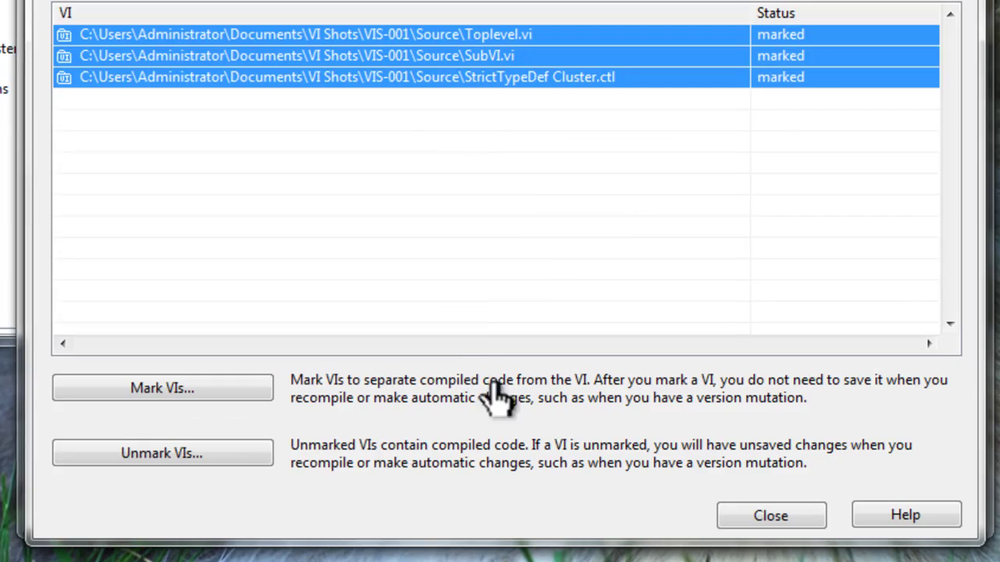
pyautogui.click(753, 516)
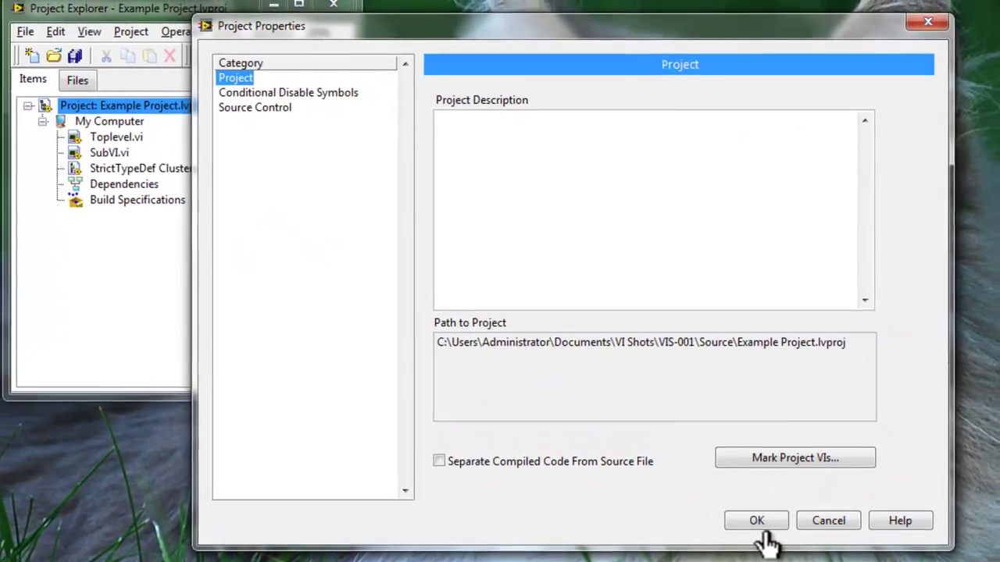
pyautogui.click(763, 520)
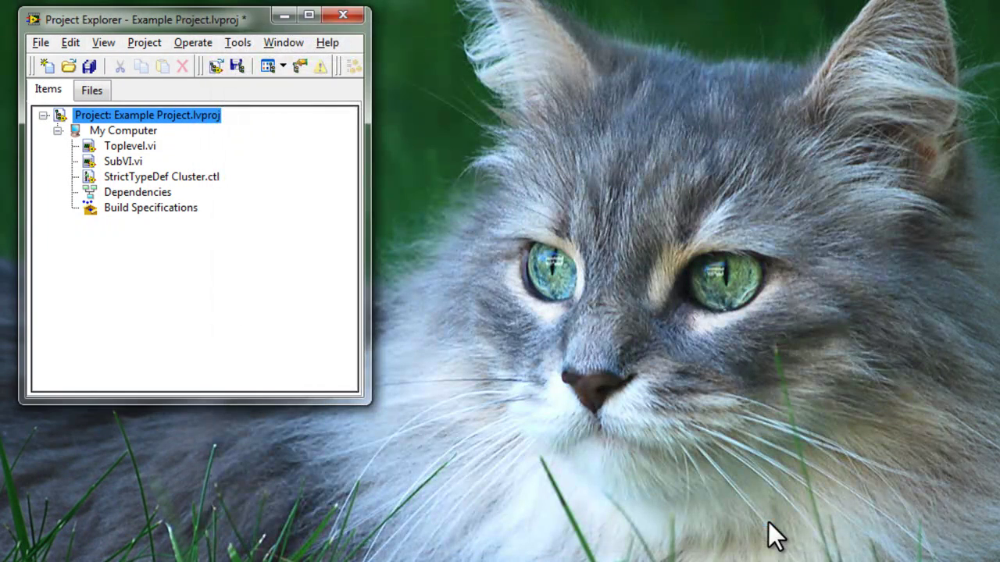
pyautogui.rightClick(144, 146)
pyautogui.click(245, 424)
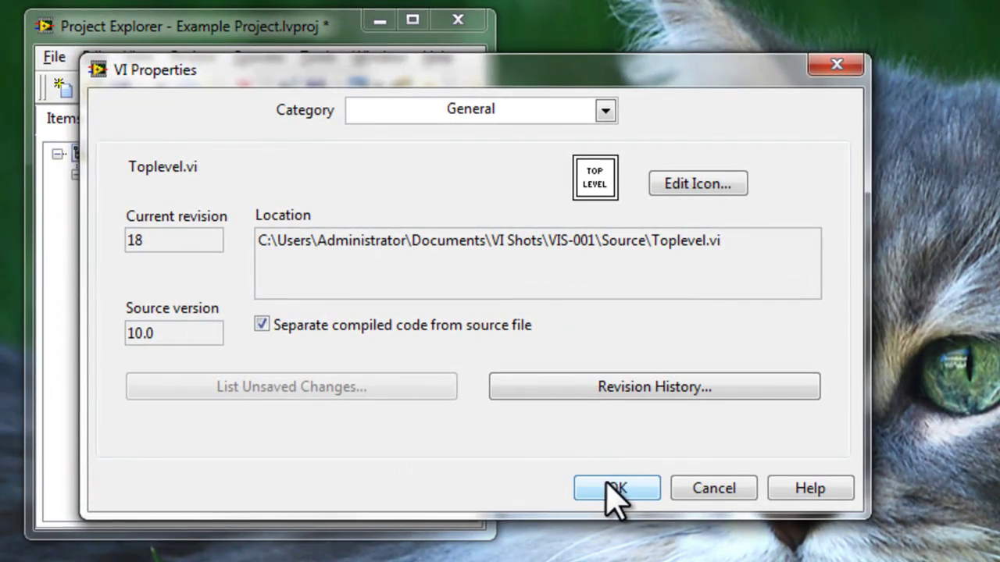
pyautogui.click(605, 488)
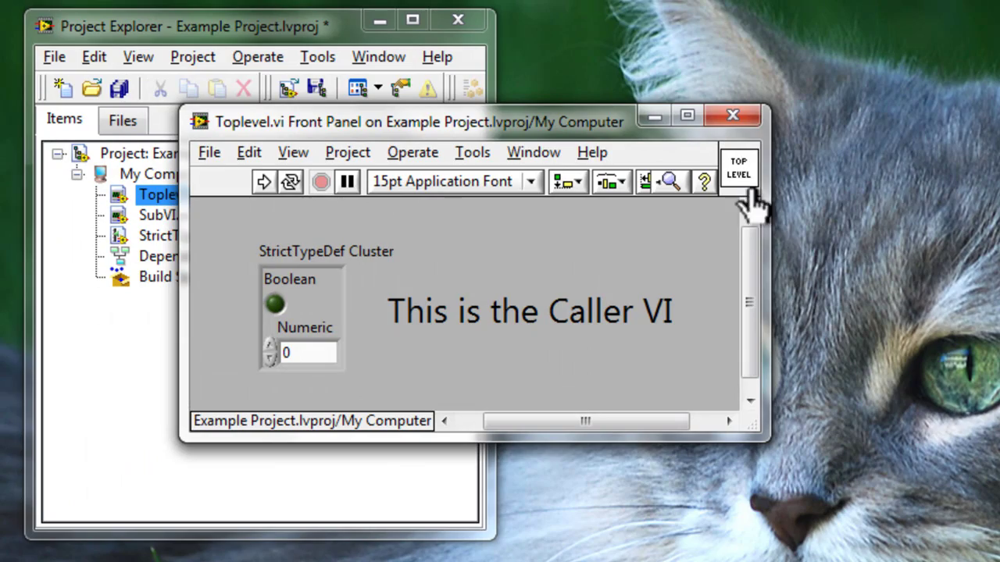
pyautogui.click(736, 117)
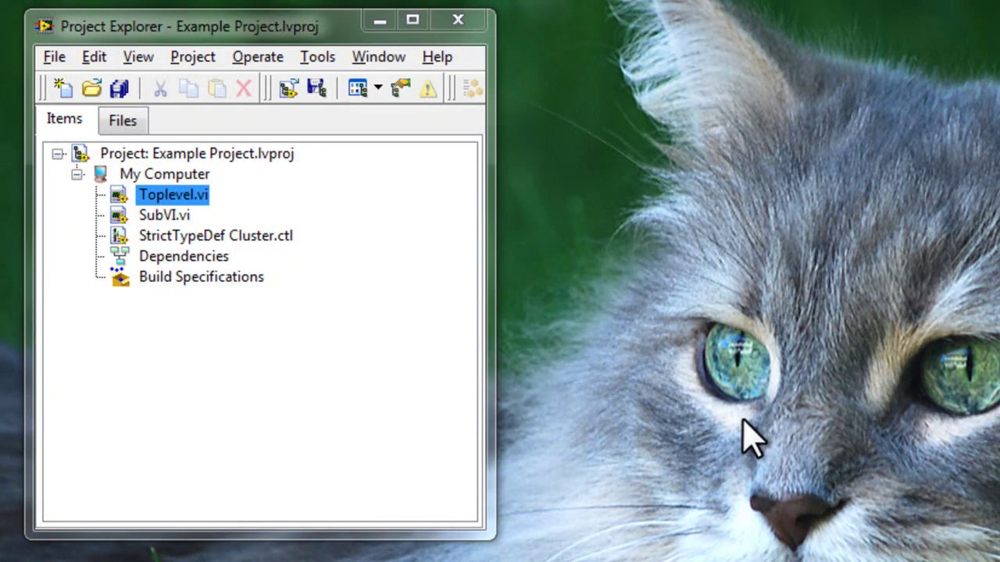
# - Open Clear Compiled Object Cache from Tools > Advanced, showing 48.3 kB of i386 and LabVIEW caches
pyautogui.click(315, 58)
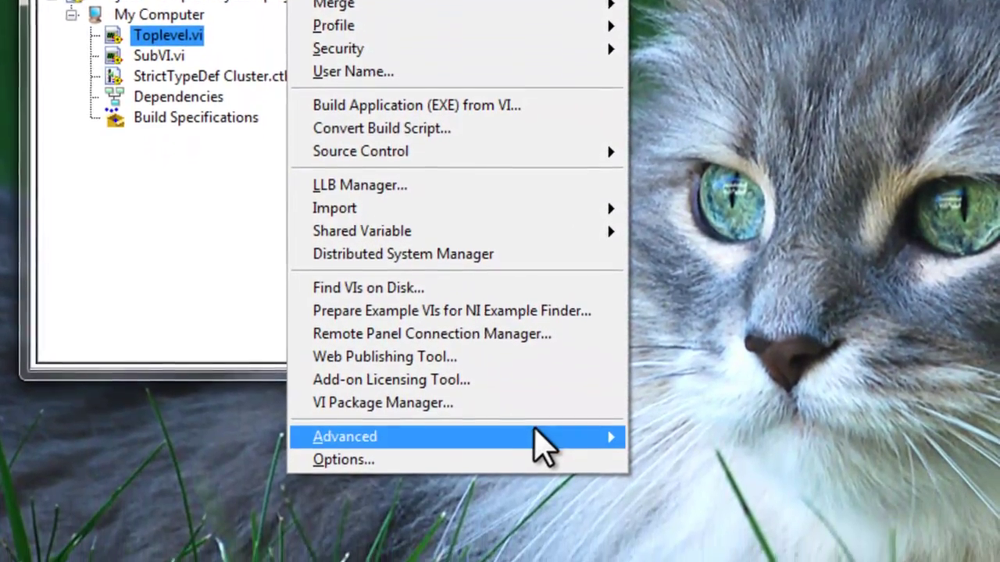
pyautogui.moveTo(536, 434)
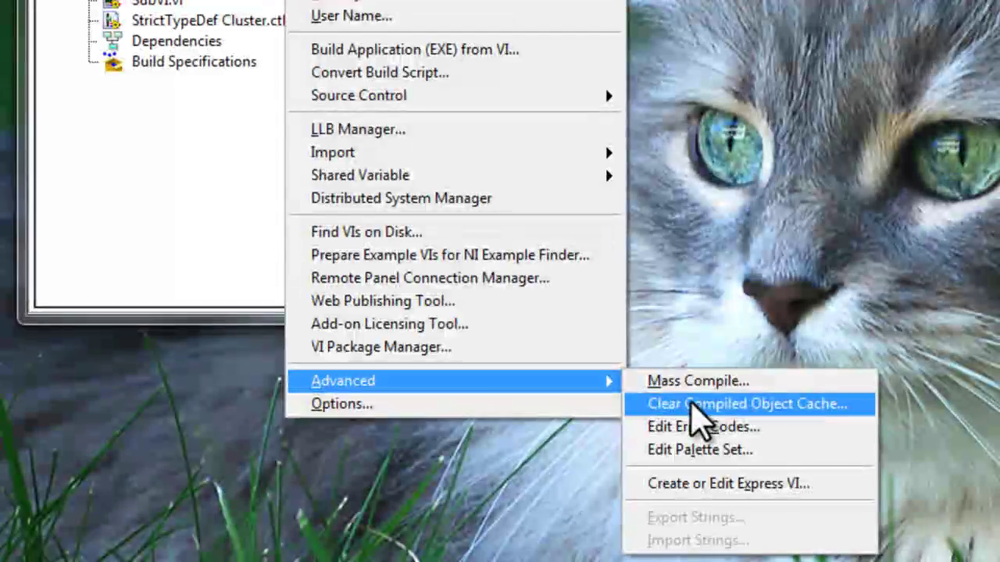
pyautogui.click(697, 405)
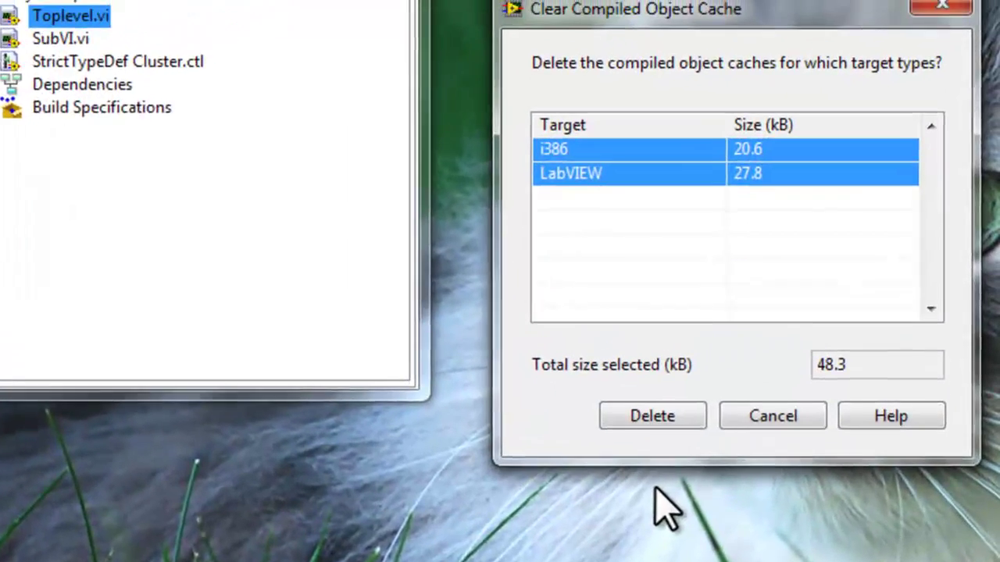